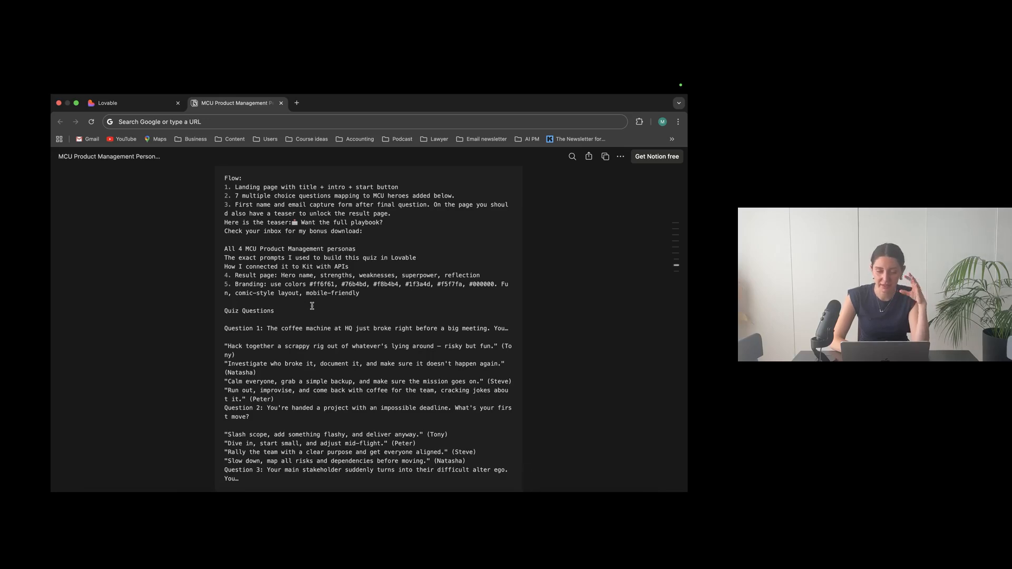
# Read through the flow, branding and quiz questions of the Lovable prompt on the MCU Product Management Persona page
pyautogui.scroll(-1, 312, 306)
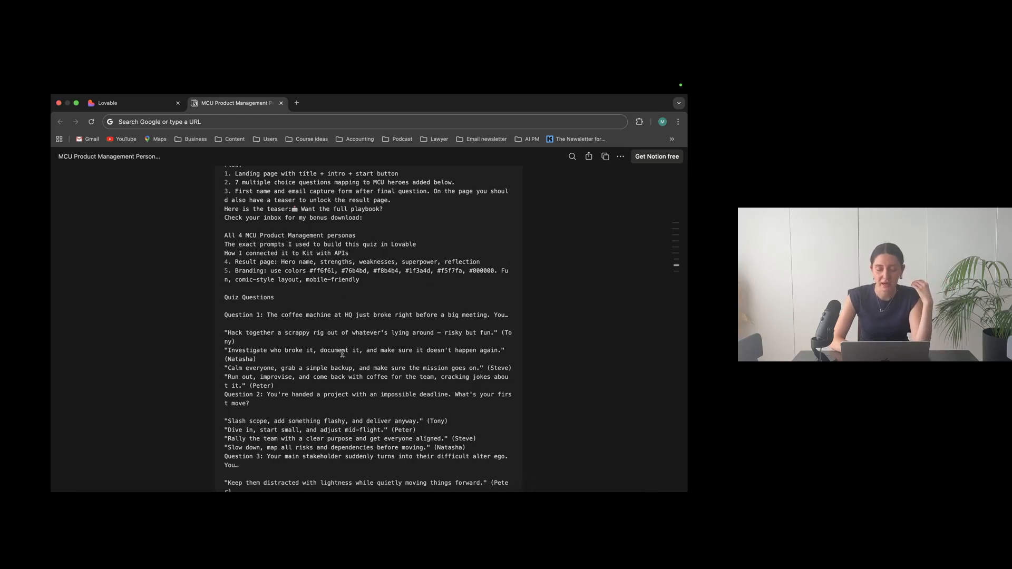
pyautogui.scroll(-1, 342, 353)
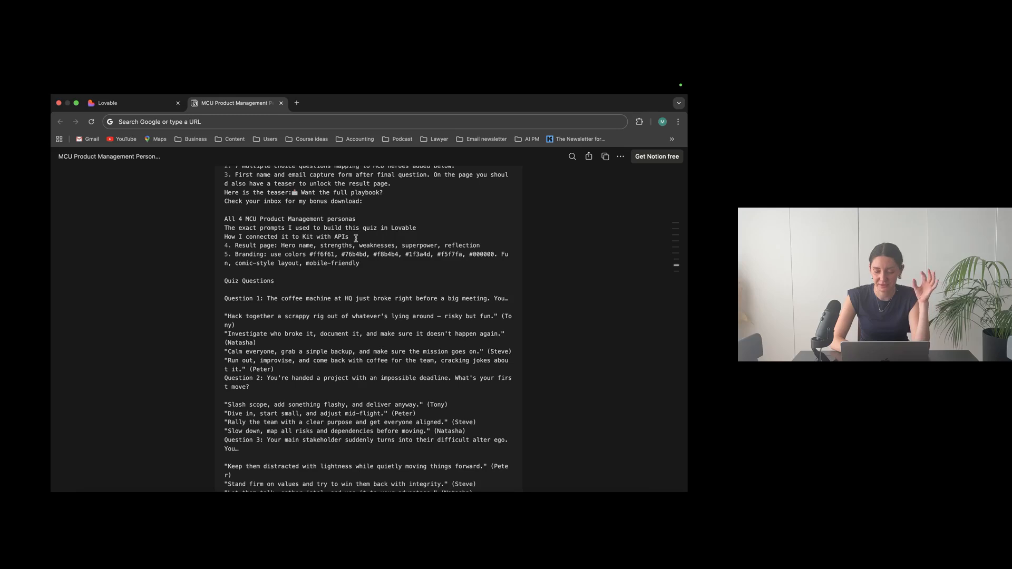
pyautogui.scroll(-1, 397, 319)
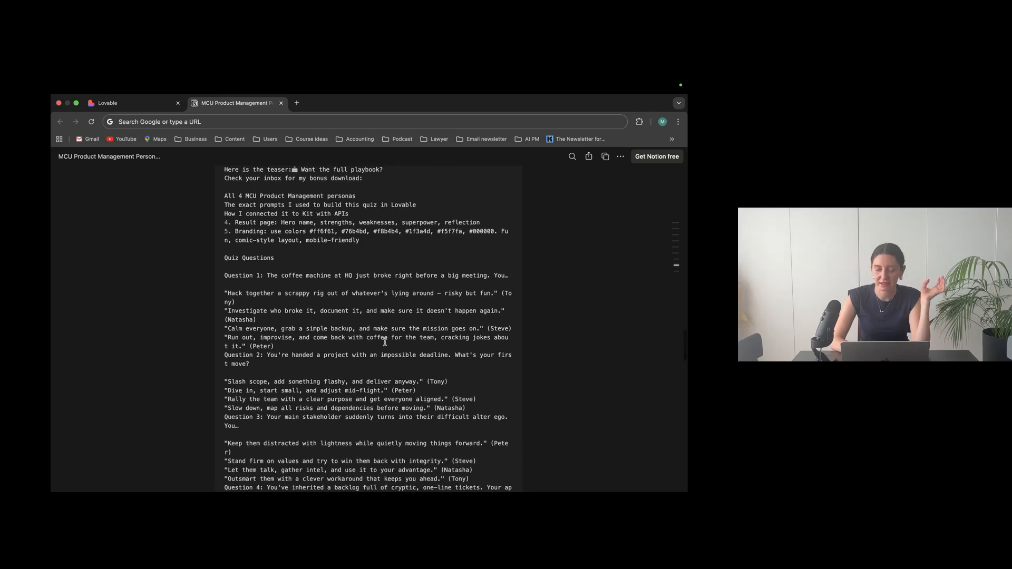
pyautogui.scroll(-2, 385, 341)
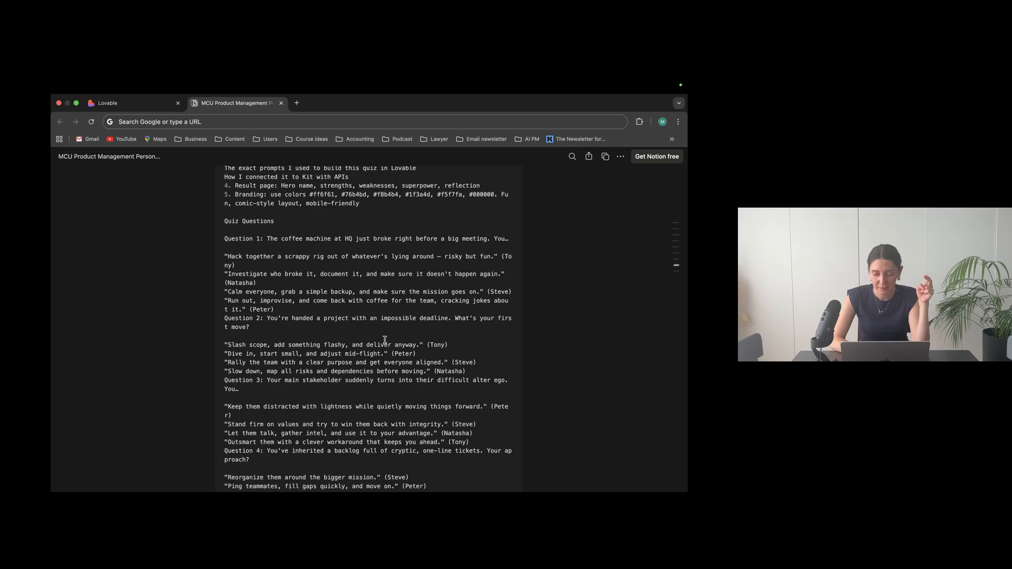
pyautogui.scroll(-2, 385, 340)
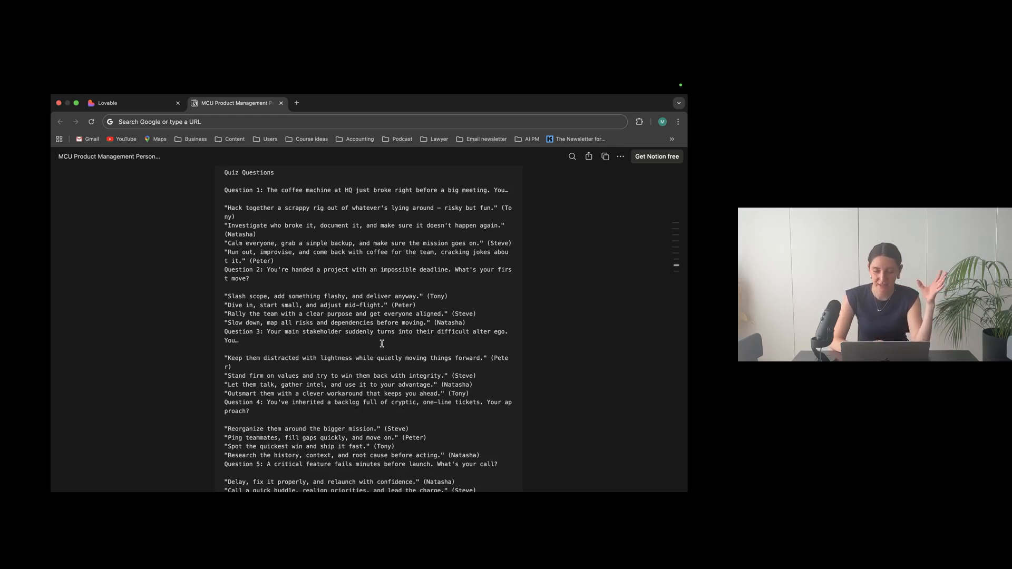
pyautogui.scroll(-1, 382, 344)
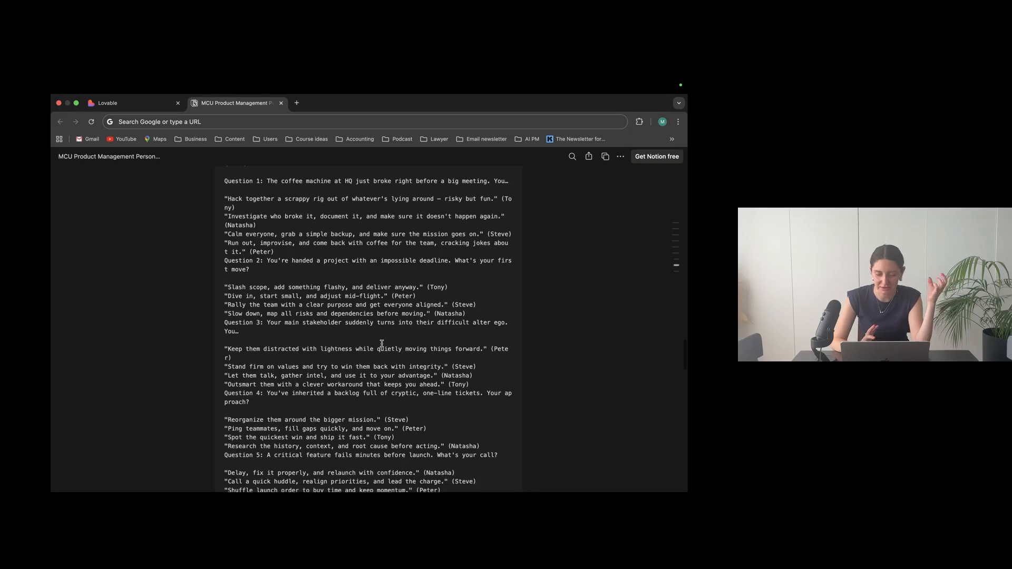
pyautogui.scroll(-1, 382, 344)
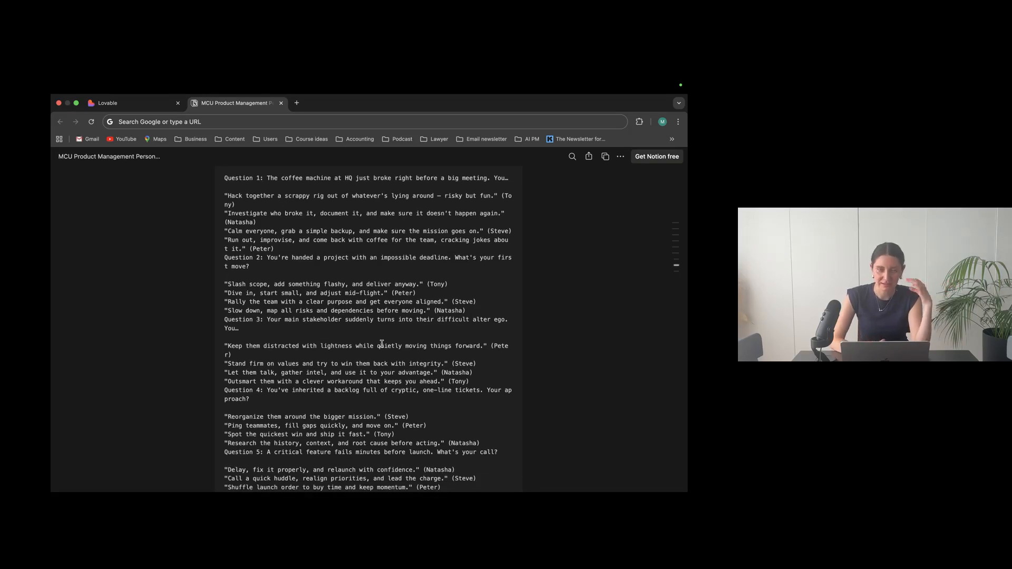
# Copy the whole quiz prompt, from "Build a fun, MCU-themed quiz web app" to the line mapping answers to the four characters
pyautogui.scroll(5, 485, 401)
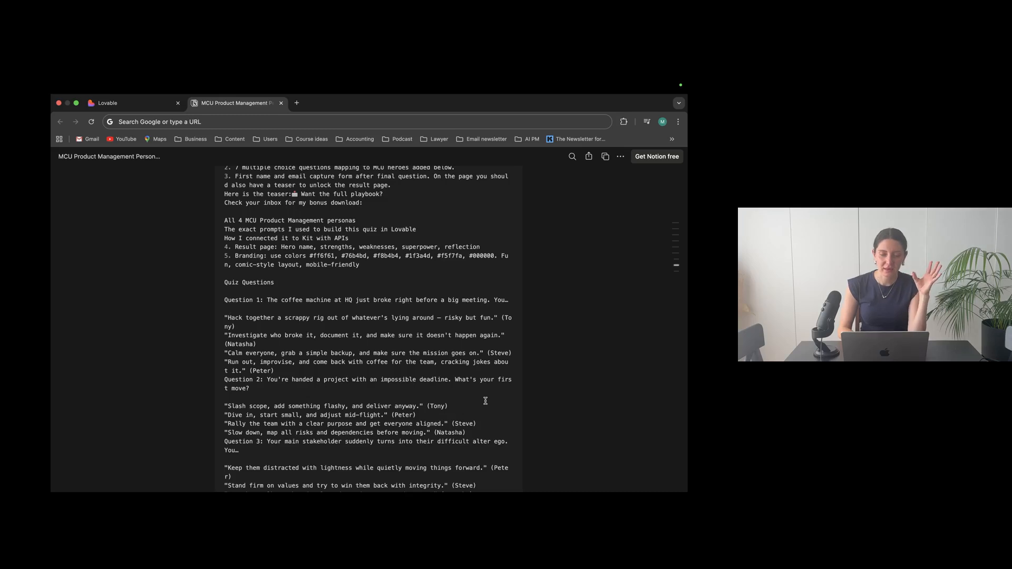
pyautogui.scroll(6, 486, 400)
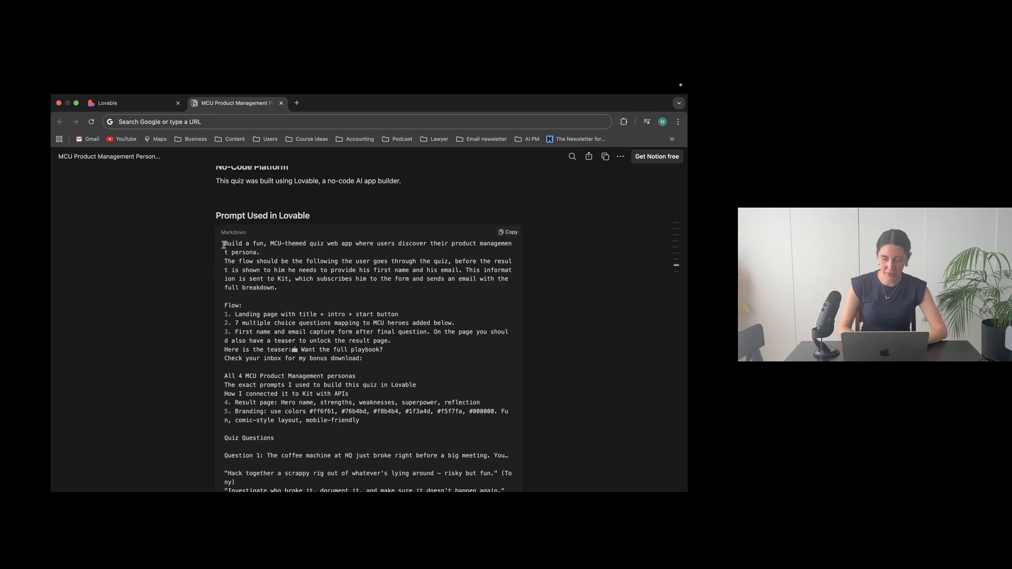
pyautogui.moveTo(224, 245); pyautogui.dragTo(434, 335)
pyautogui.scroll(-10, 317, 371)
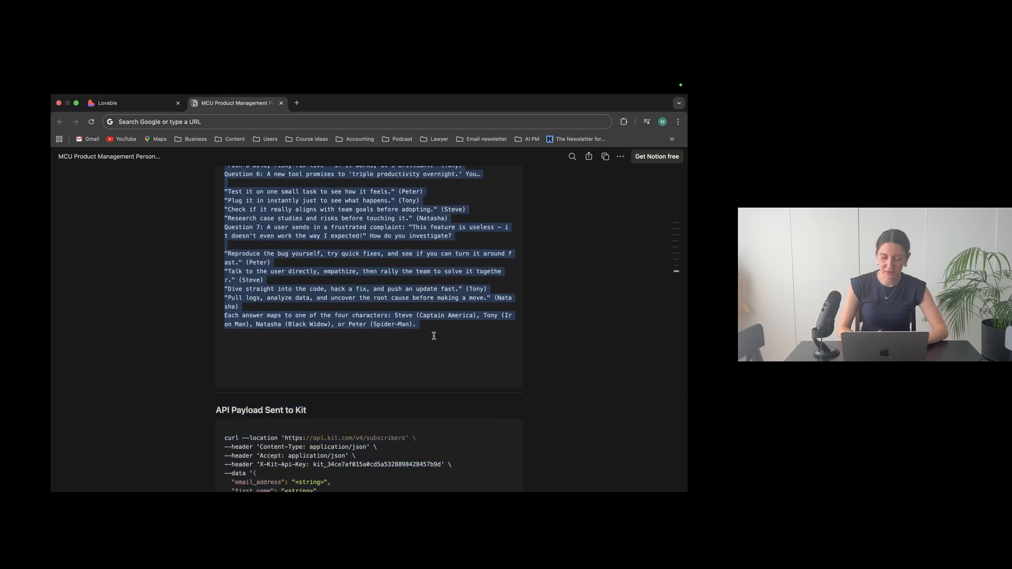
# Switch to Lovable, paste the copied quiz prompt into the build request and submit it
pyautogui.click(143, 106)
pyautogui.click(213, 317)
pyautogui.press('super+v')
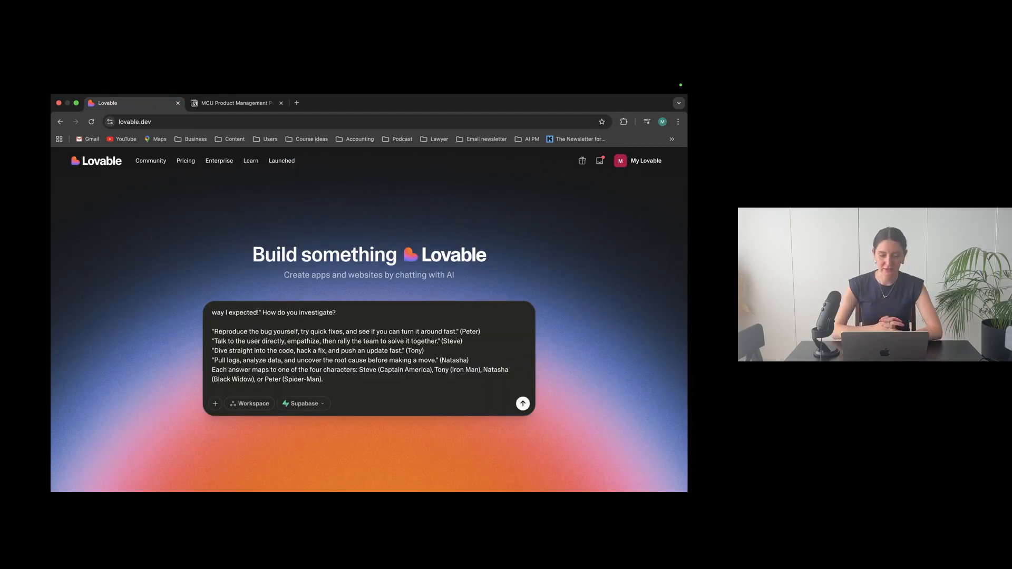
pyautogui.click(522, 404)
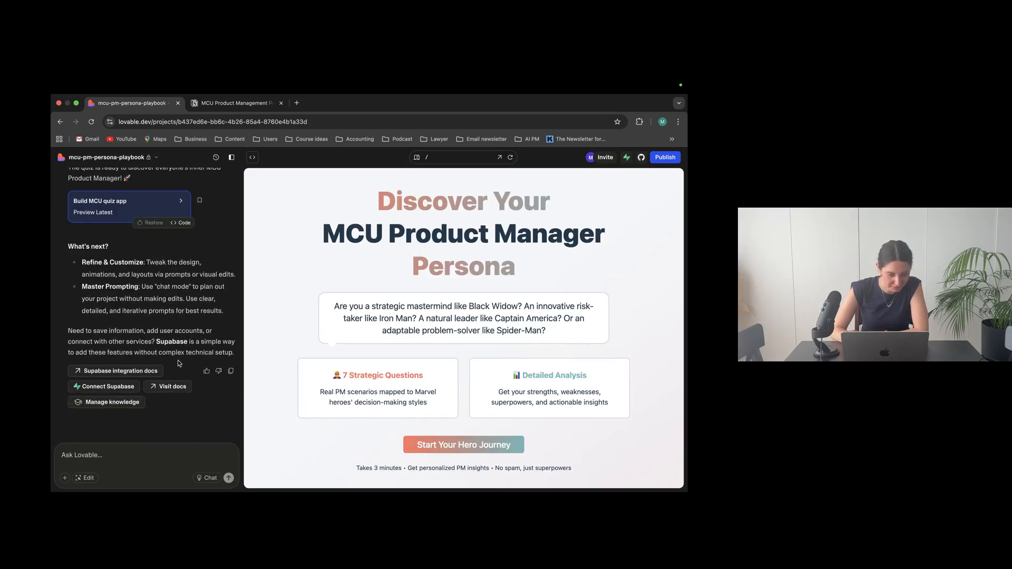
# Start the generated quiz in the preview, answering question 1 with option A and question 2 with option C
pyautogui.scroll(3, 178, 363)
pyautogui.scroll(-3, 178, 363)
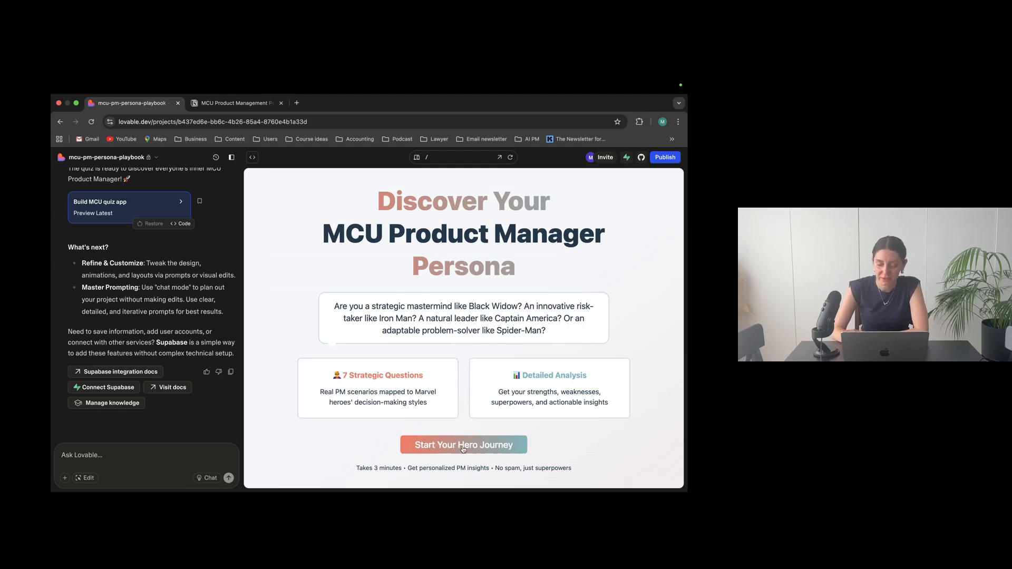
pyautogui.click(506, 449)
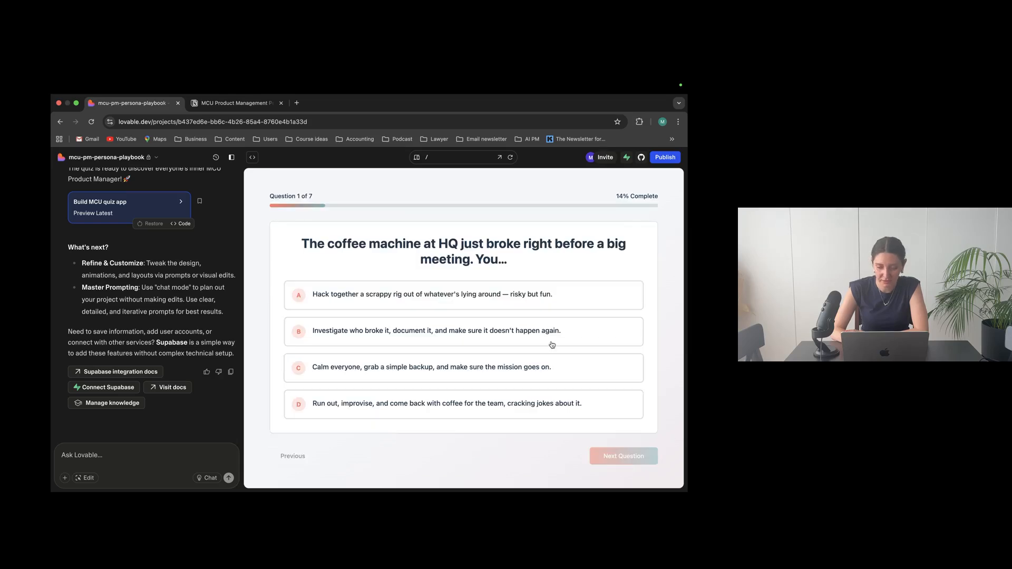
pyautogui.click(564, 294)
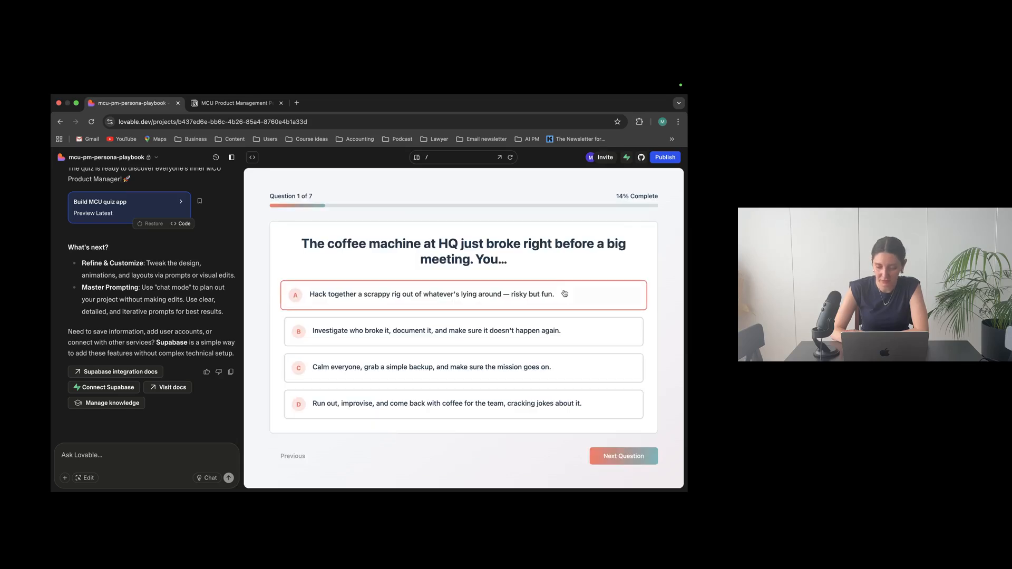
pyautogui.click(618, 461)
pyautogui.click(521, 364)
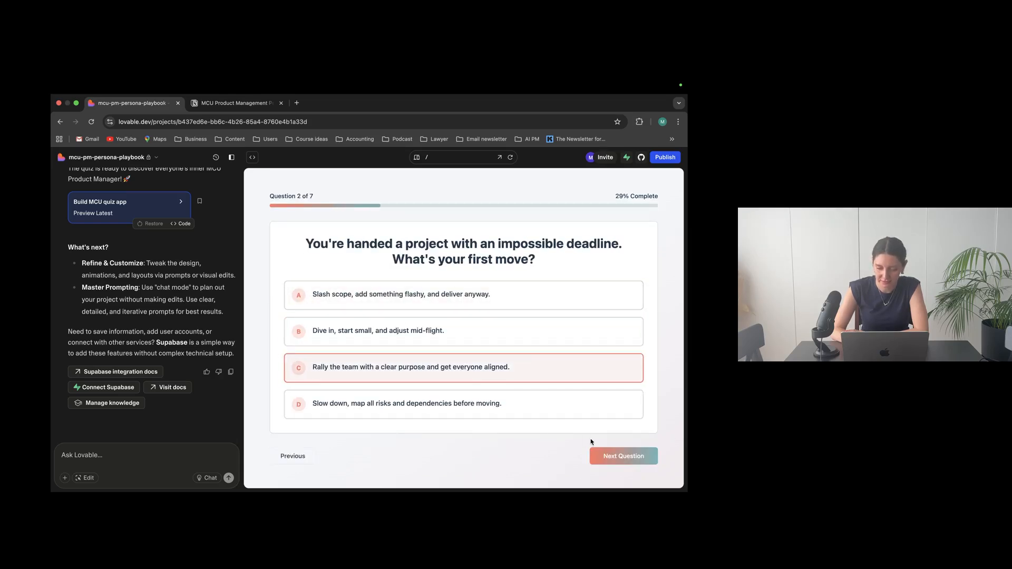
# Answer the remaining quiz questions, choosing option C for question 6 and option A for question 7, and request the results
pyautogui.click(606, 457)
pyautogui.click(558, 360)
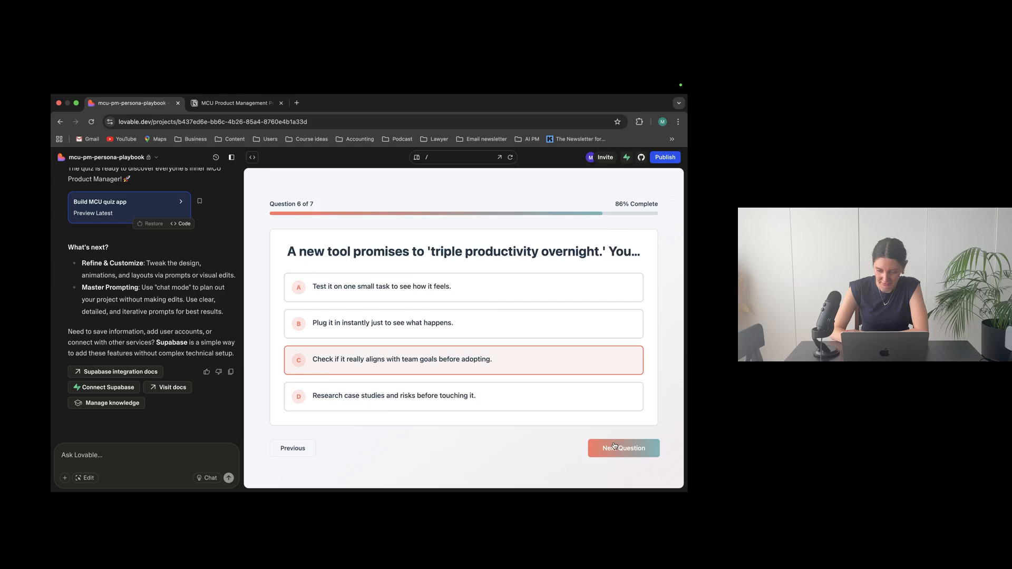
pyautogui.click(616, 448)
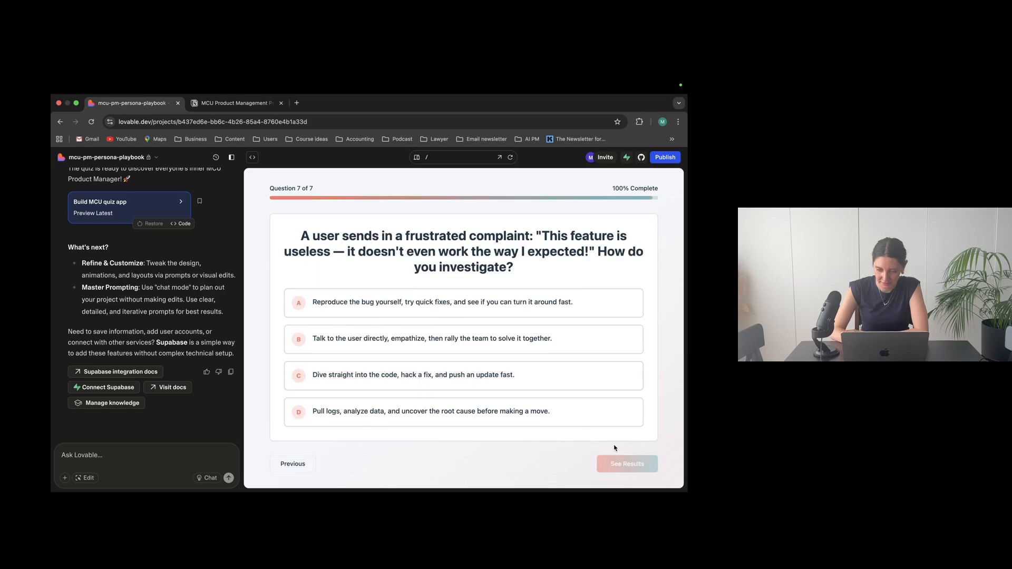
pyautogui.click(563, 299)
pyautogui.click(622, 463)
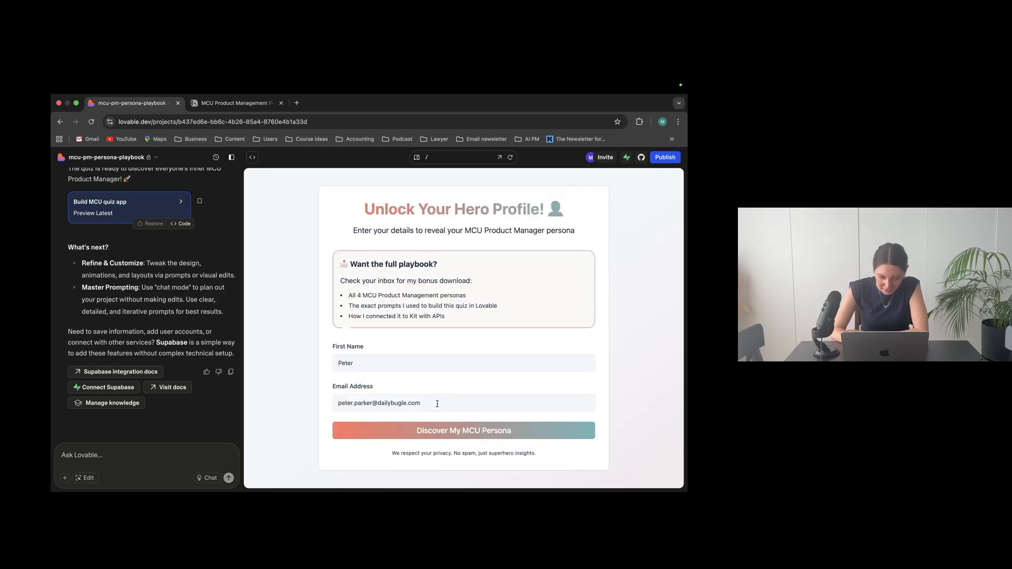
# Fill in the first name and email address on the Unlock Your Hero Profile form and submit it to reveal the persona
pyautogui.click(371, 359)
pyautogui.write('Masha')
pyautogui.click(385, 400)
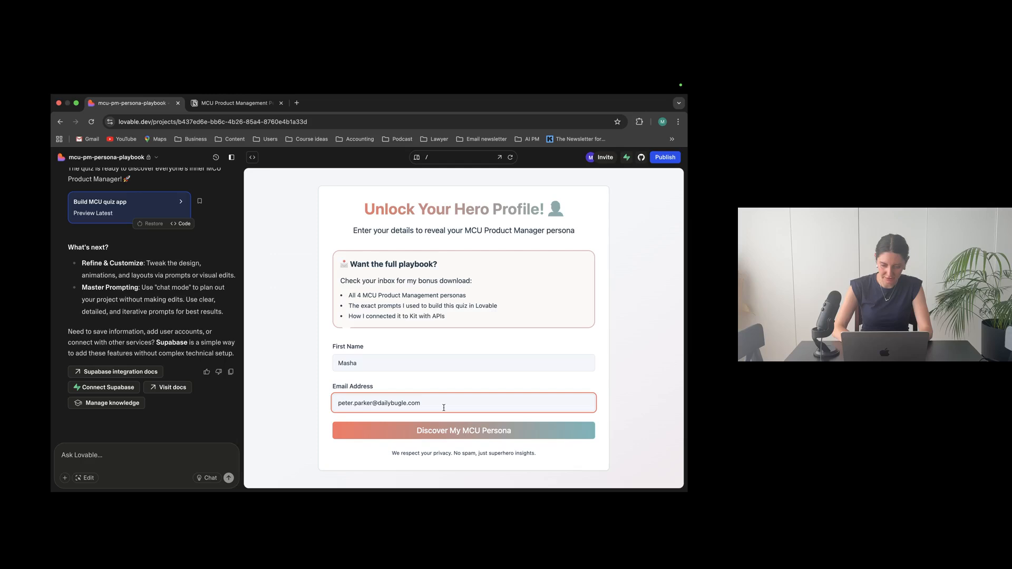
pyautogui.click(469, 431)
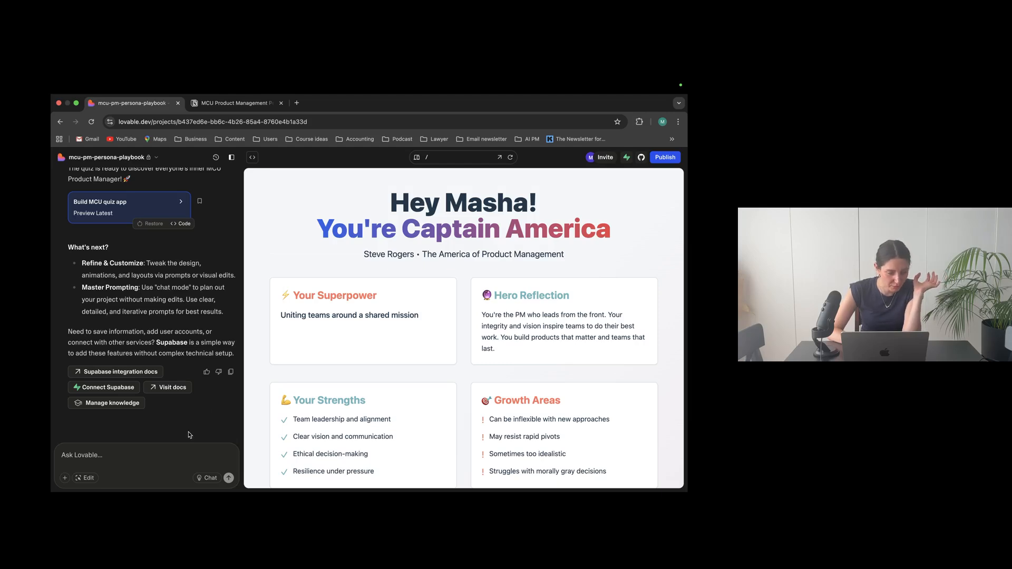
# Send Lovable the message "Yes I want to integrate with Kit. Do I need to connect to supabase for it?"
pyautogui.scroll(1, 190, 434)
pyautogui.scroll(-1, 190, 434)
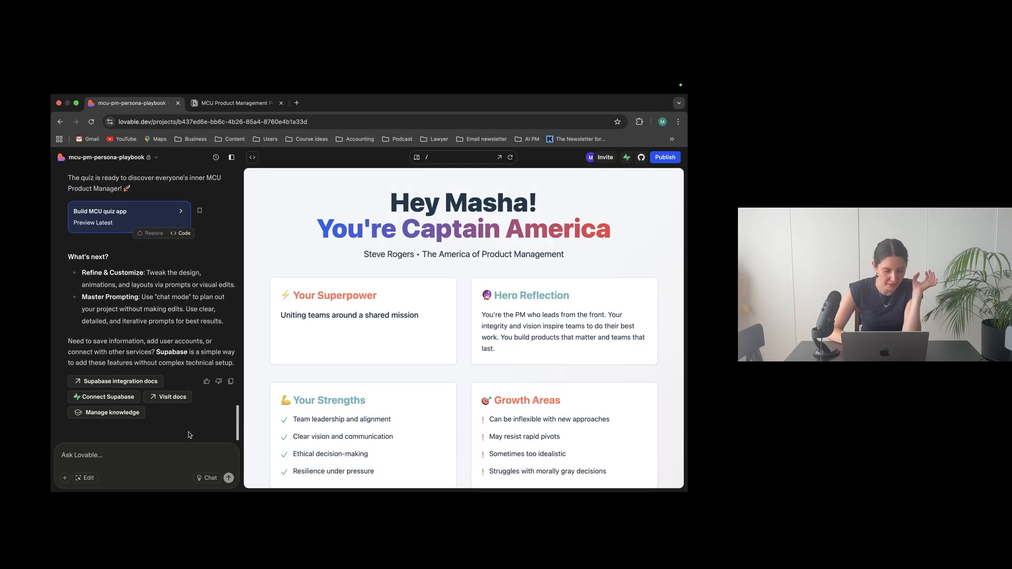
pyautogui.scroll(-1, 190, 435)
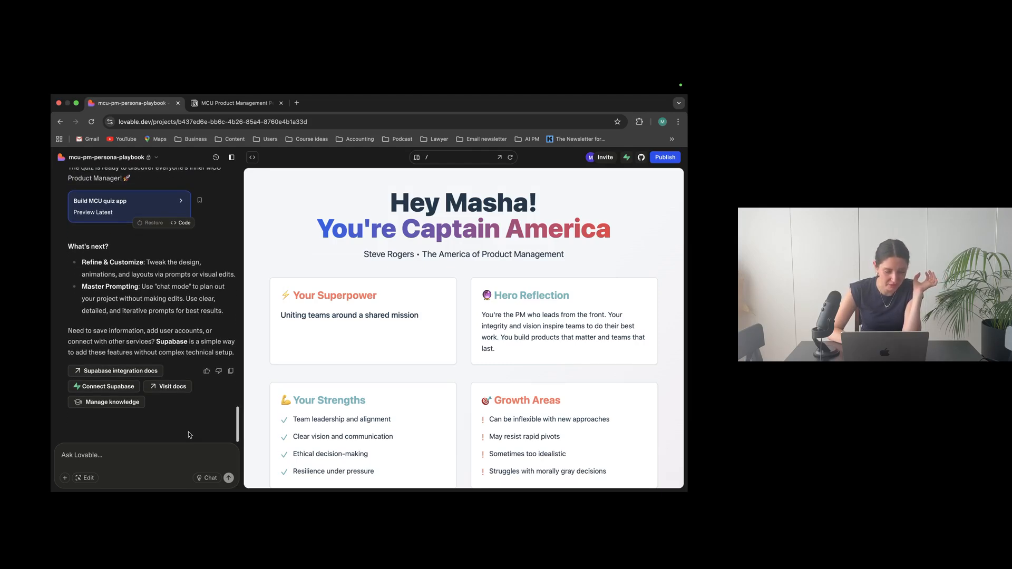
pyautogui.click(139, 455)
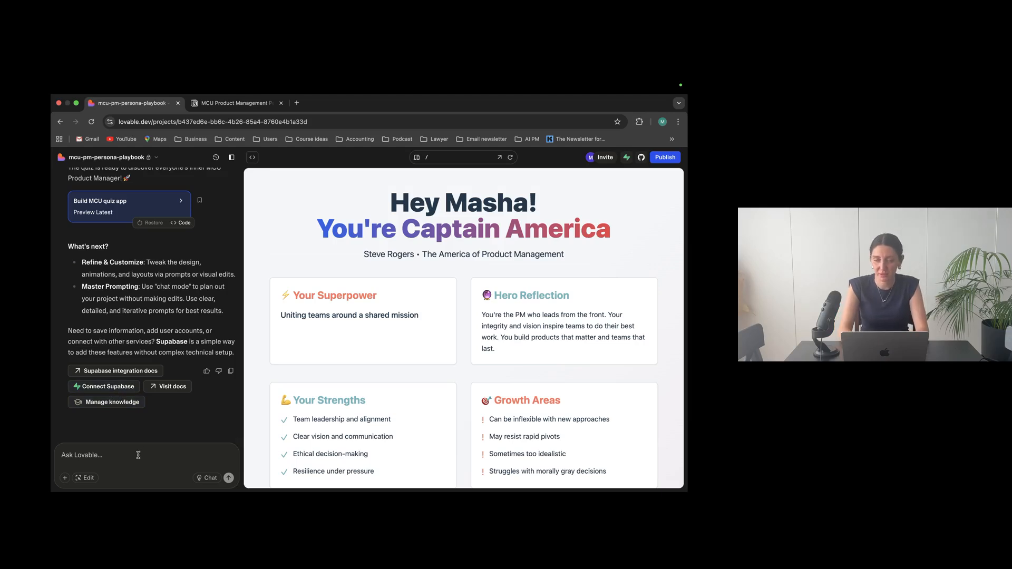
pyautogui.write('Yes I want to integrate with Kit. Do I need to connect to supabase for it?')
pyautogui.press('Return')
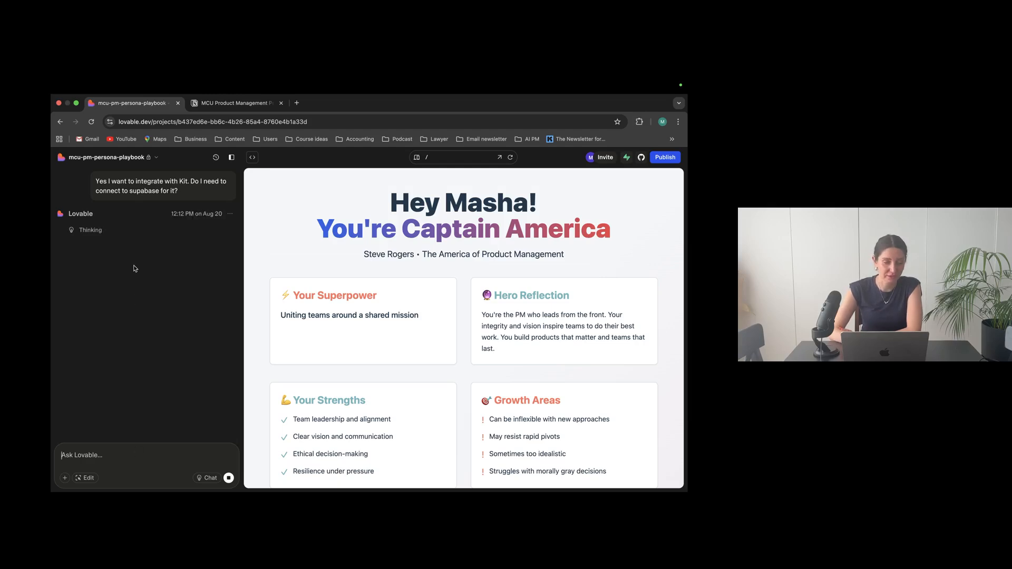
# Read Lovable's reply about the Kit integration and open the project's Supabase connection settings
pyautogui.scroll(1, 134, 268)
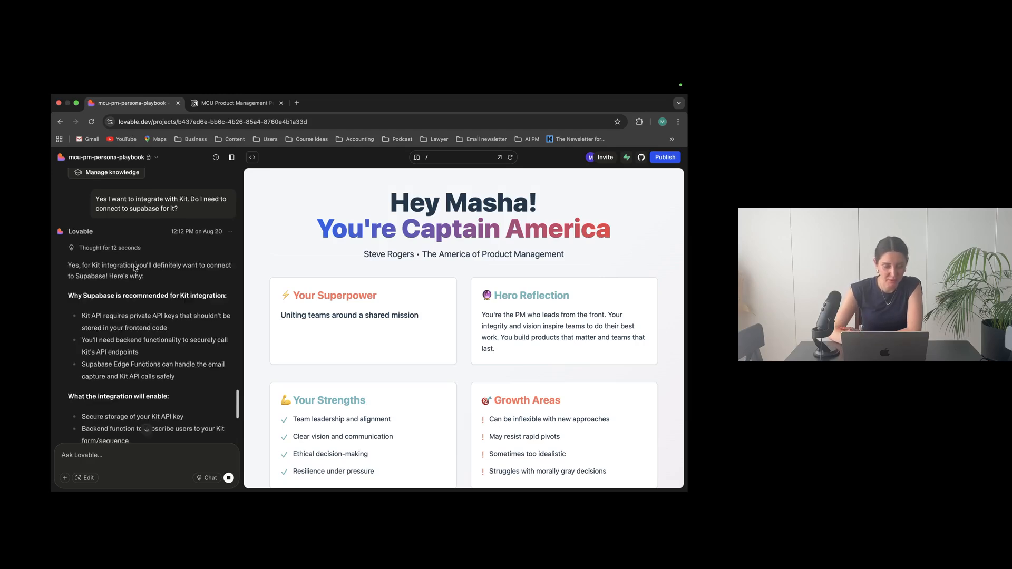
pyautogui.scroll(-5, 134, 266)
pyautogui.scroll(-2, 134, 269)
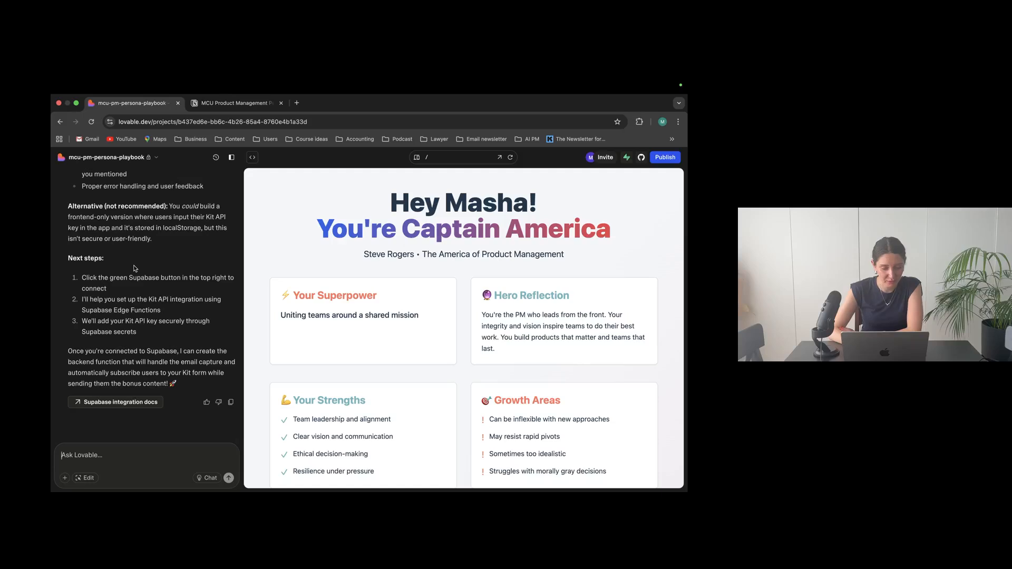
pyautogui.scroll(8, 134, 268)
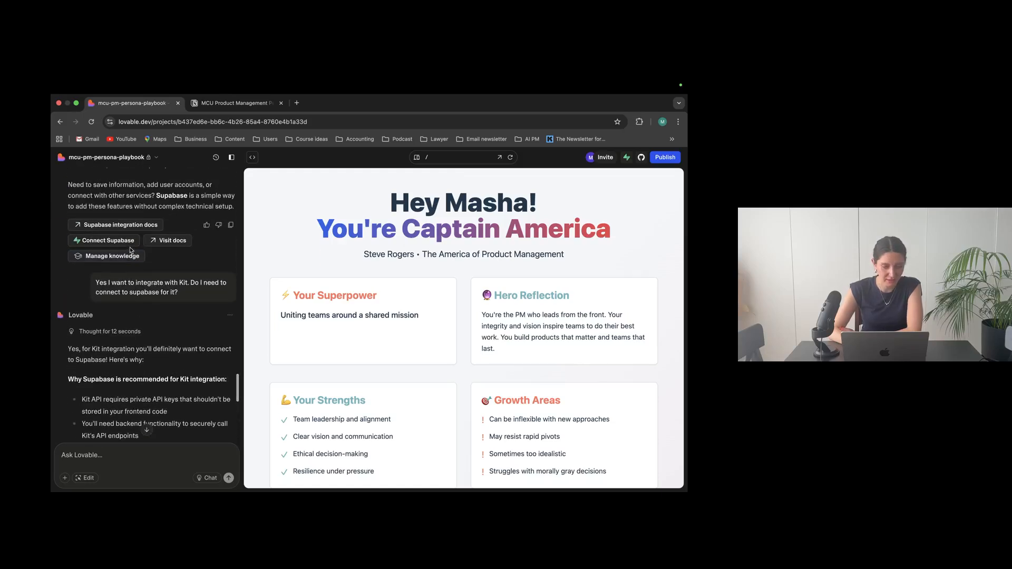
pyautogui.click(130, 242)
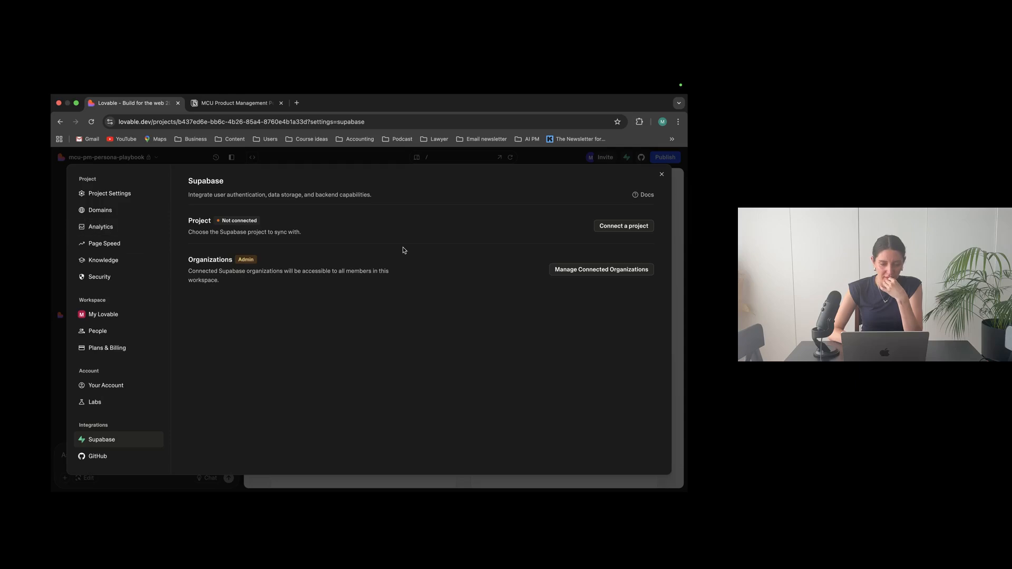
# Choose to create a new project under the existing Supabase organization for this Lovable project's connection
pyautogui.click(611, 231)
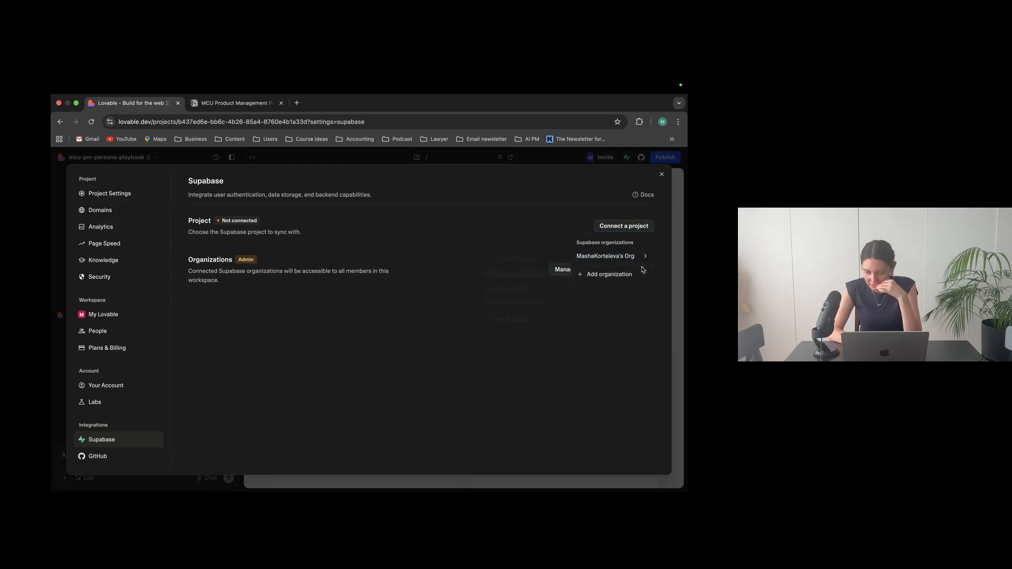
pyautogui.moveTo(640, 262)
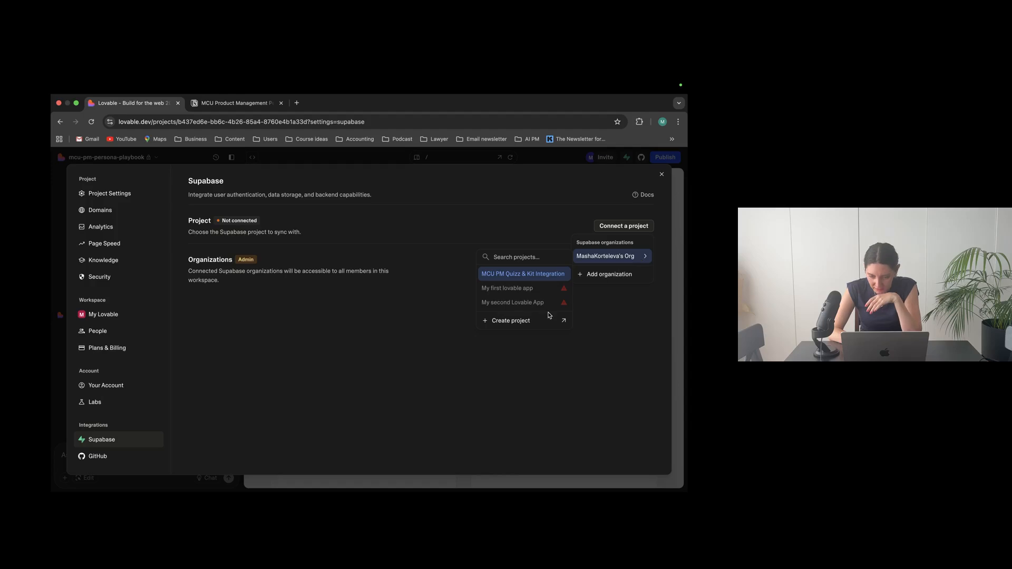
pyautogui.click(535, 320)
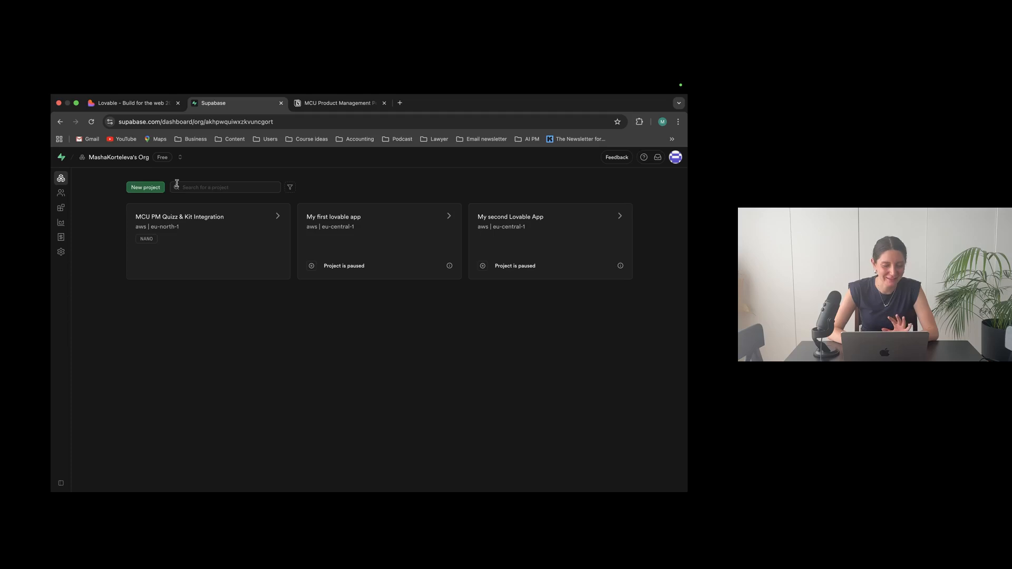
# Start a new Supabase project in the existing organization and name it "MCU PM Quizz 2.0"
pyautogui.click(145, 188)
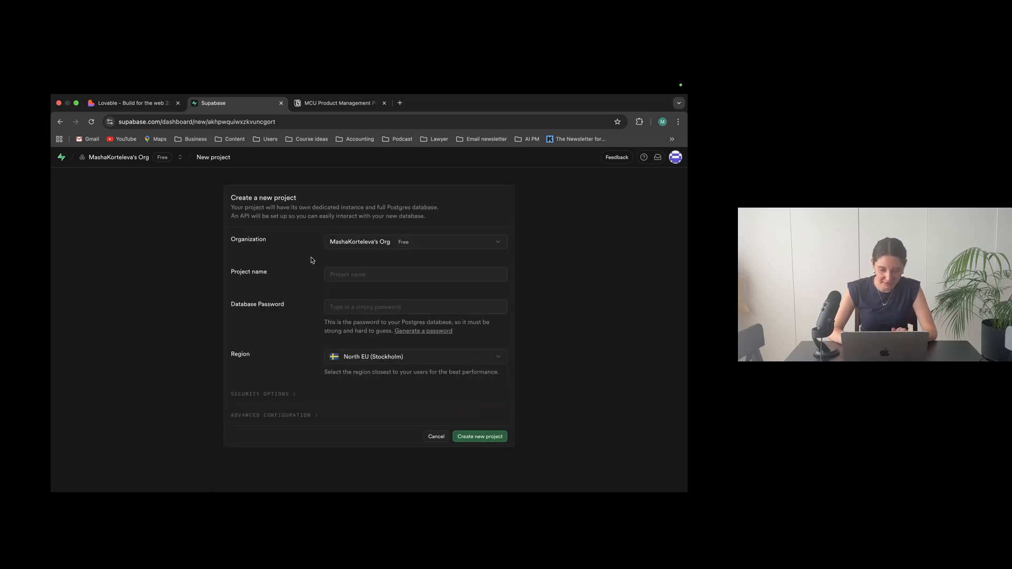
pyautogui.click(336, 274)
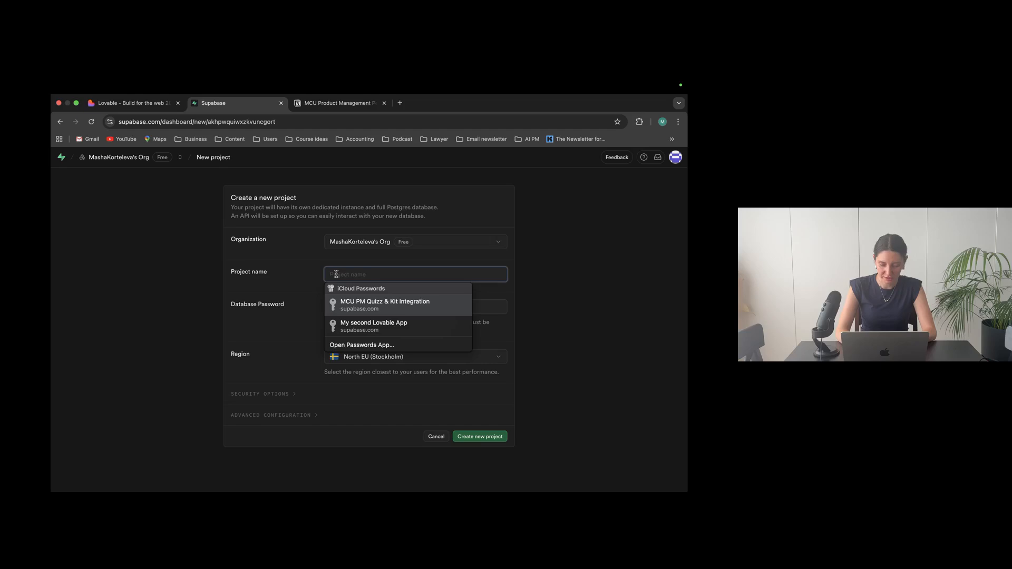
pyautogui.write('MCU ')
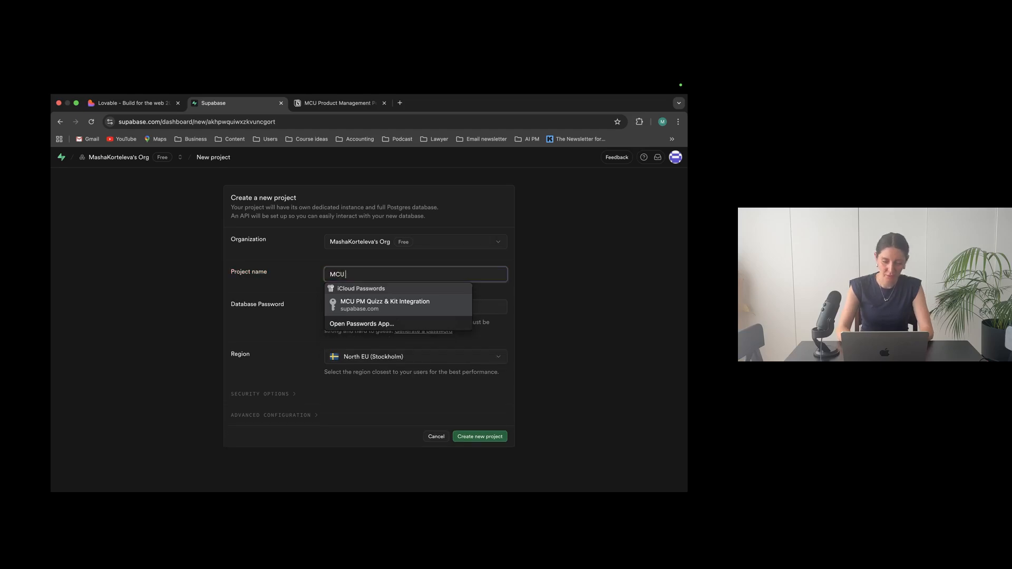
pyautogui.write('PM Quizz ')
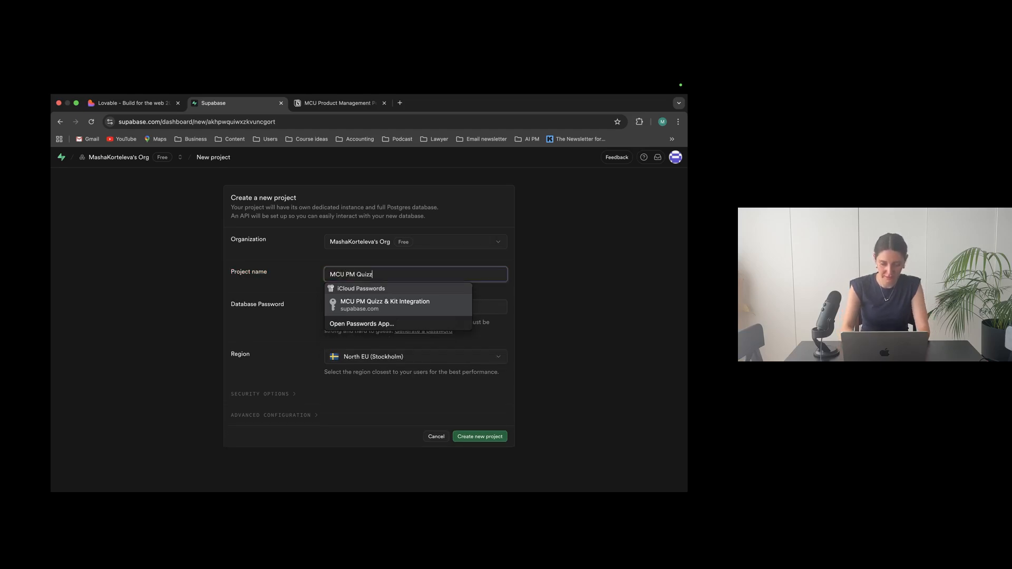
pyautogui.write('2')
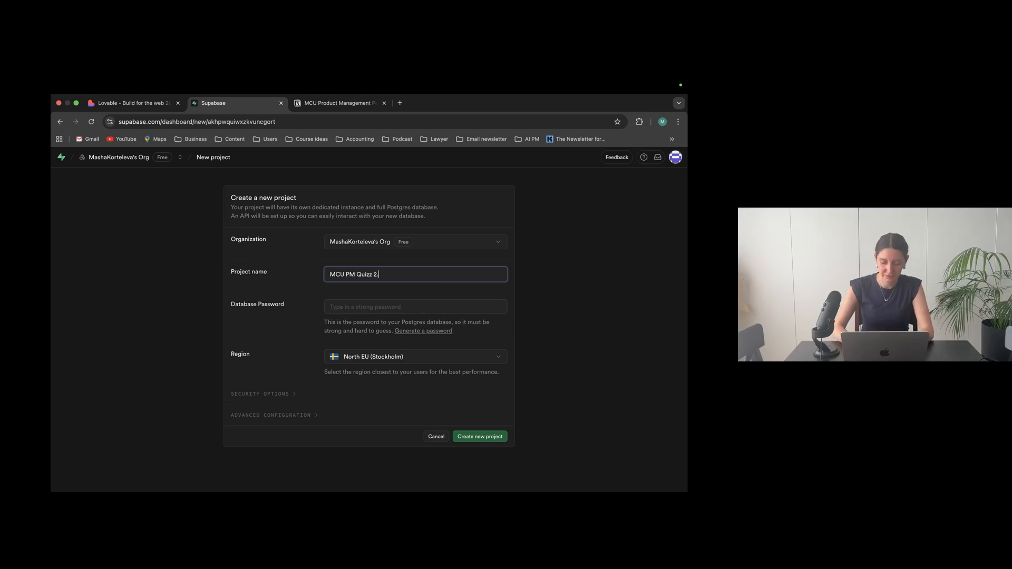
# Create the project in the Central EU (Frankfurt) region with a generated database password and save that password
pyautogui.click(396, 309)
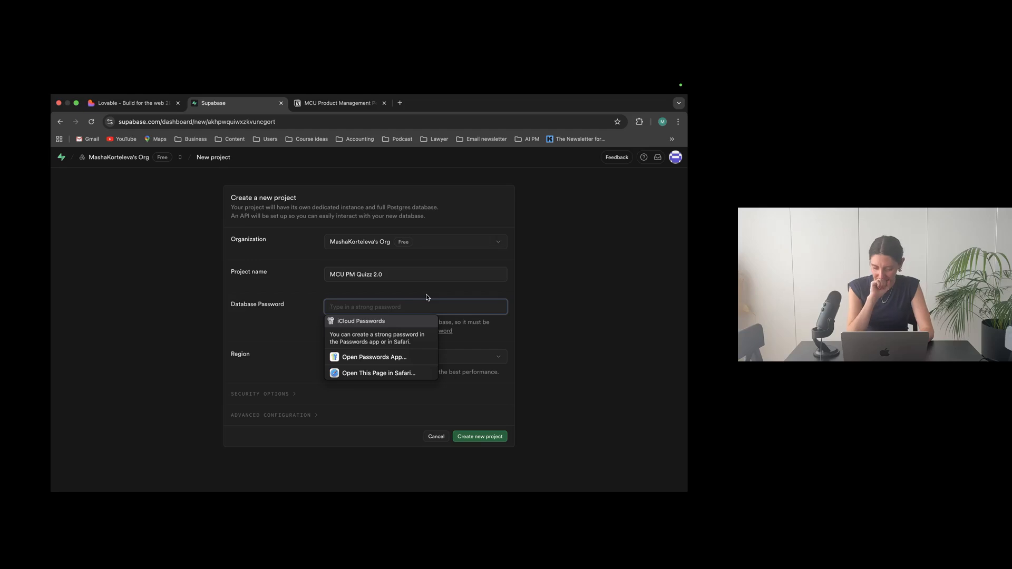
pyautogui.click(445, 331)
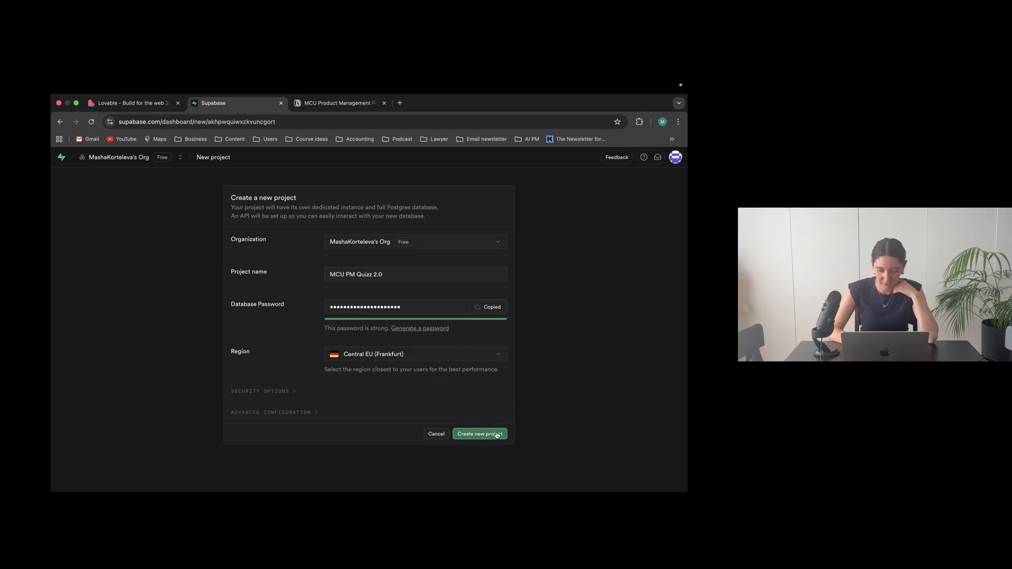
pyautogui.click(496, 434)
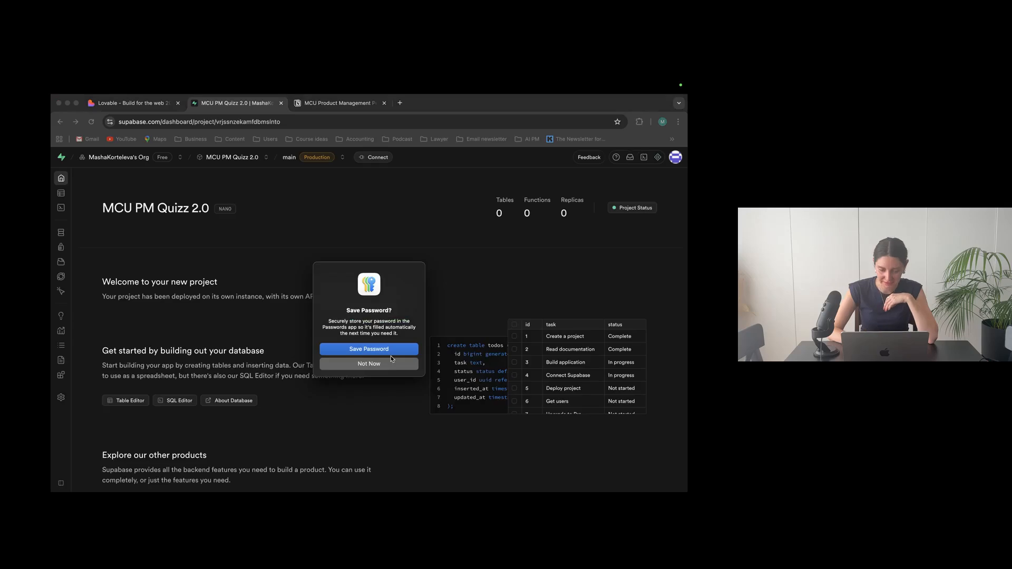
pyautogui.click(391, 354)
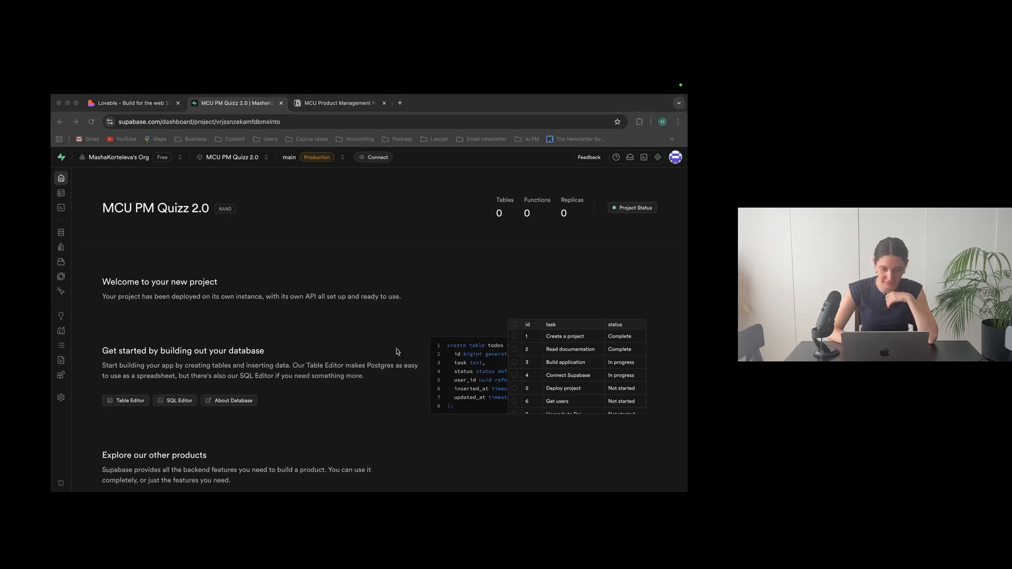
# Switch back to the Lovable project, close its Supabase settings and read the end of Lovable's reply about the connection
pyautogui.click(142, 103)
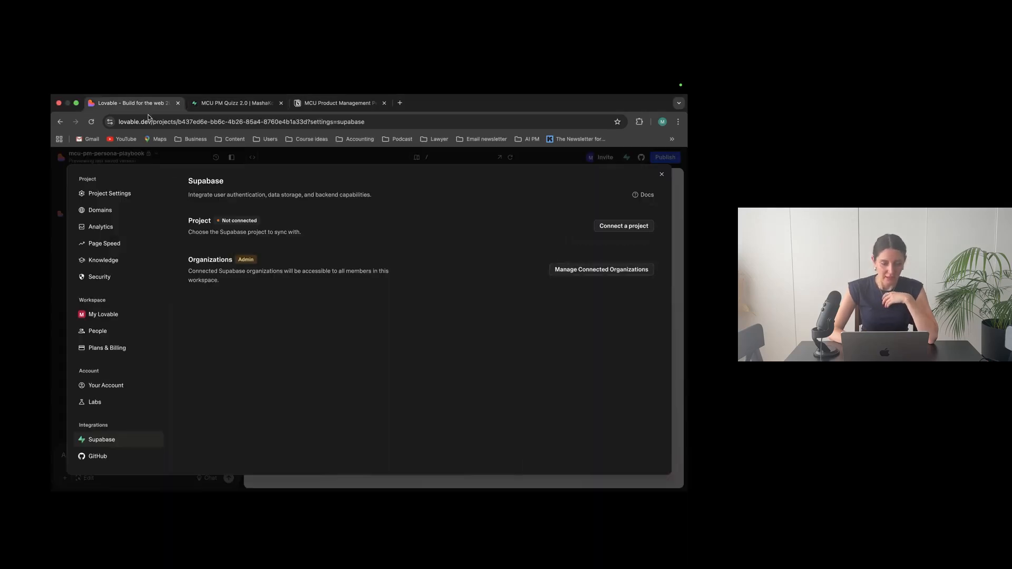
pyautogui.click(661, 178)
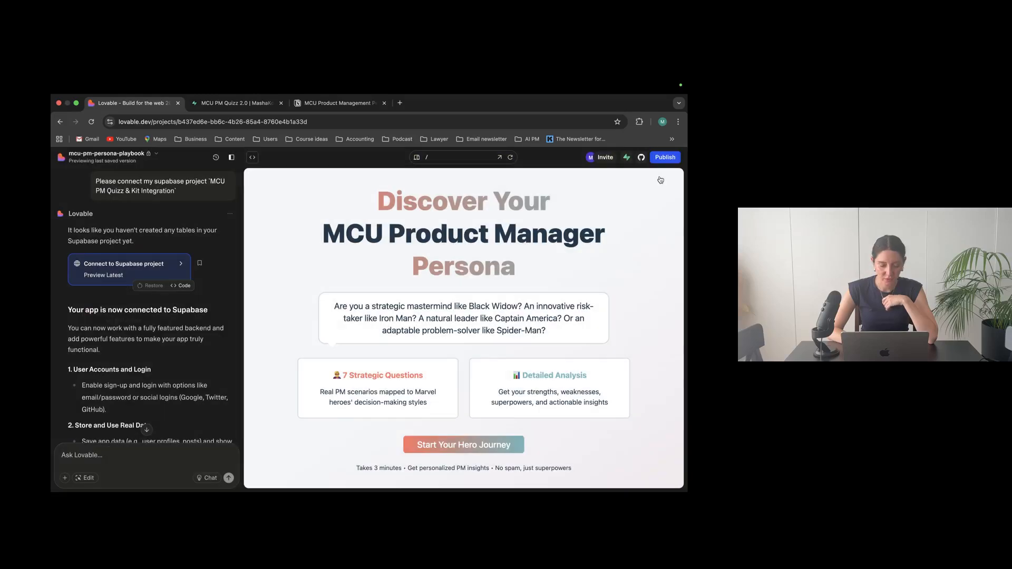
pyautogui.scroll(-10, 148, 434)
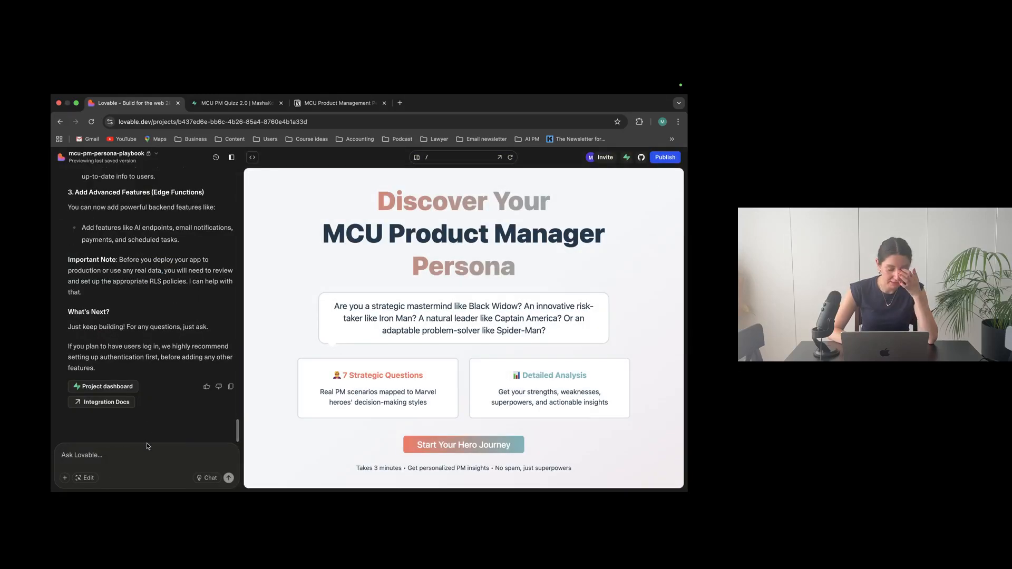
# Send Lovable the message "Hey I actually did already connect to Supabase. Lets build our integration with Kit"
pyautogui.click(146, 453)
pyautogui.write('Hey I ac')
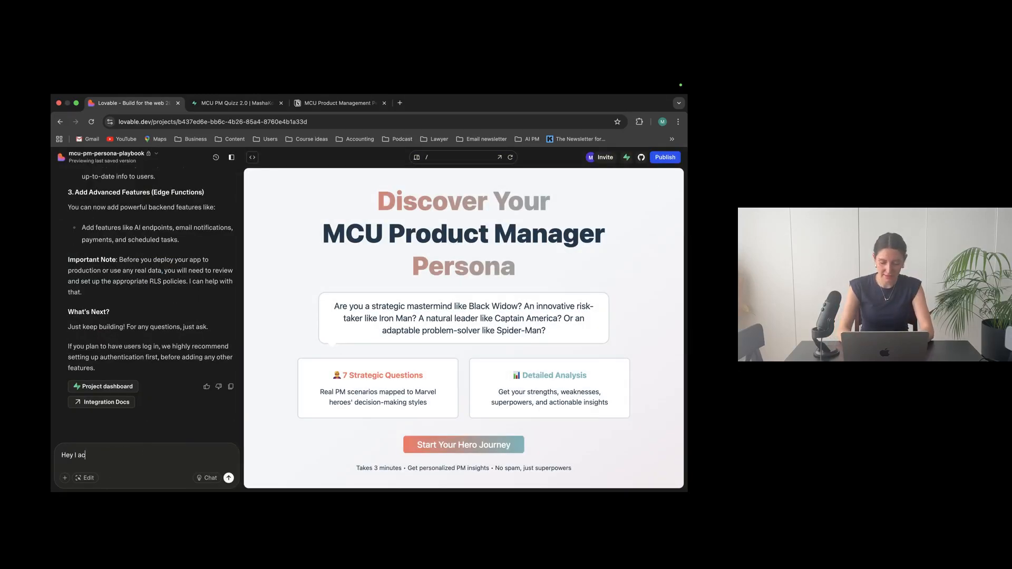
pyautogui.write('tually did al')
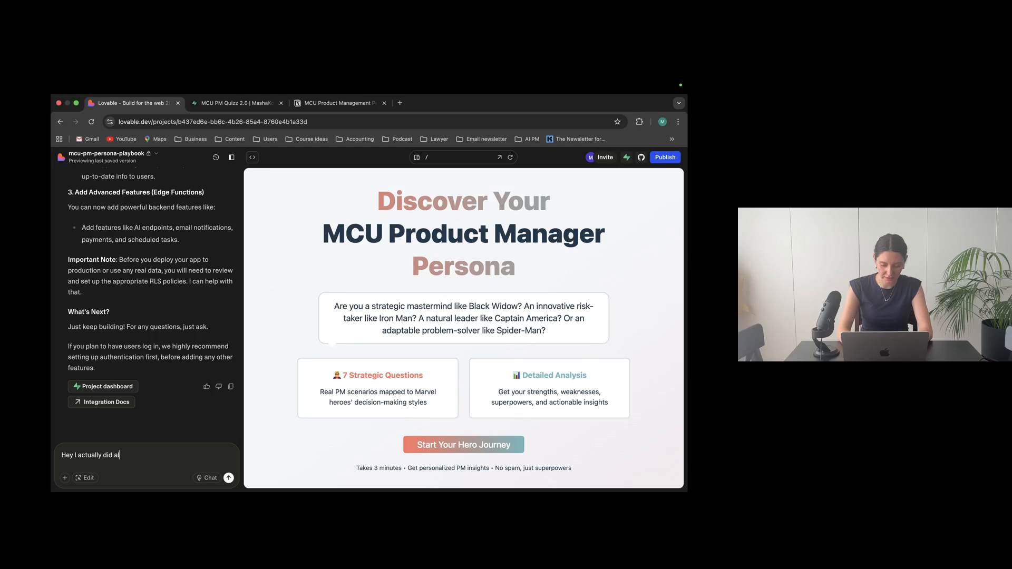
pyautogui.write('ready connect')
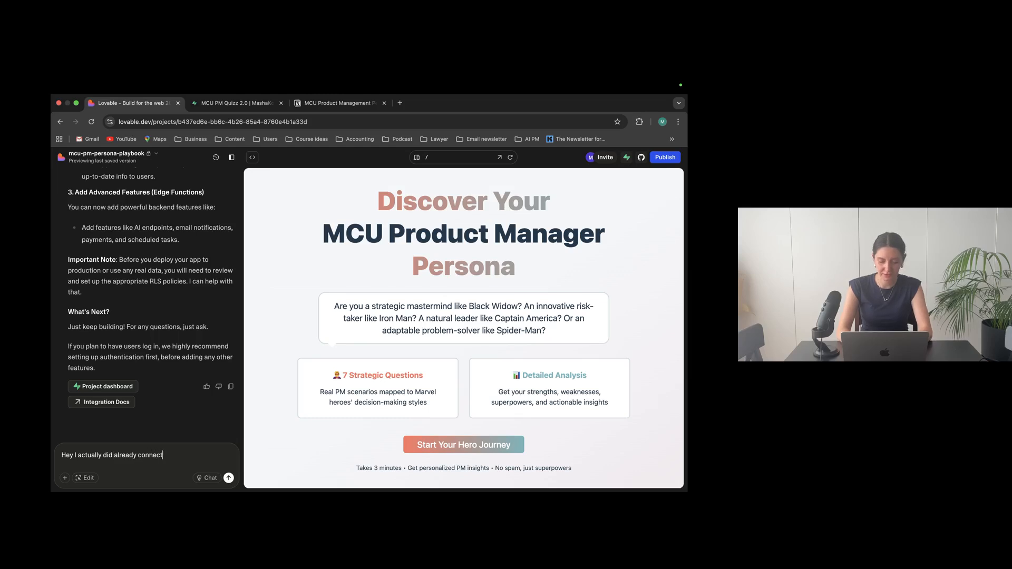
pyautogui.write(' to Supa')
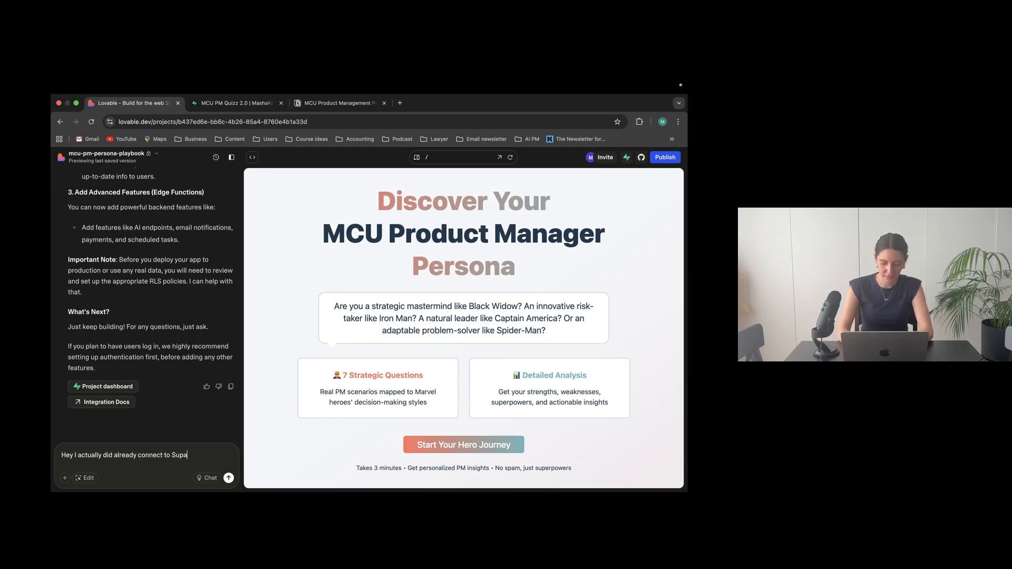
pyautogui.write('base. Lets build ')
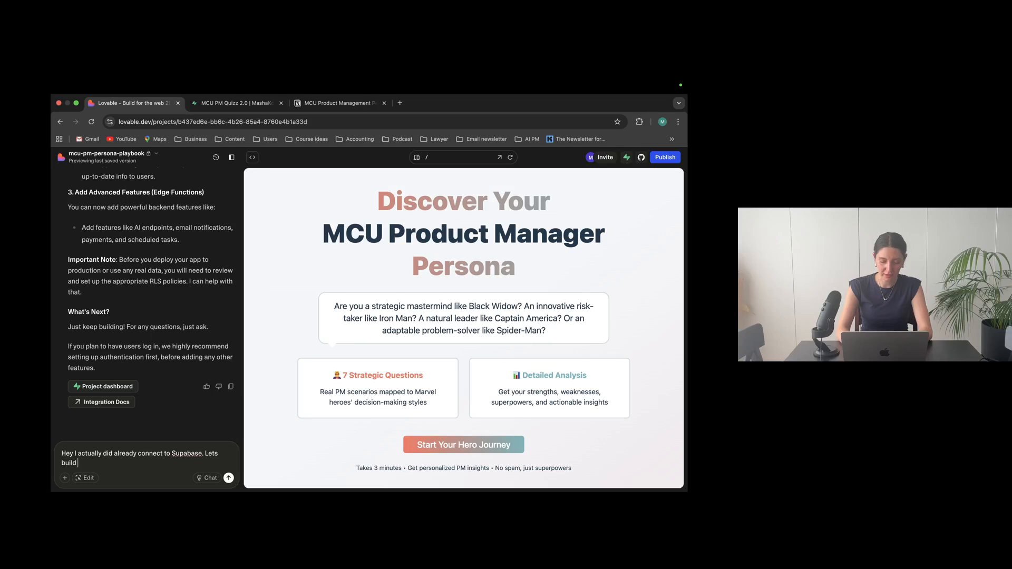
pyautogui.write('our integration with Kit')
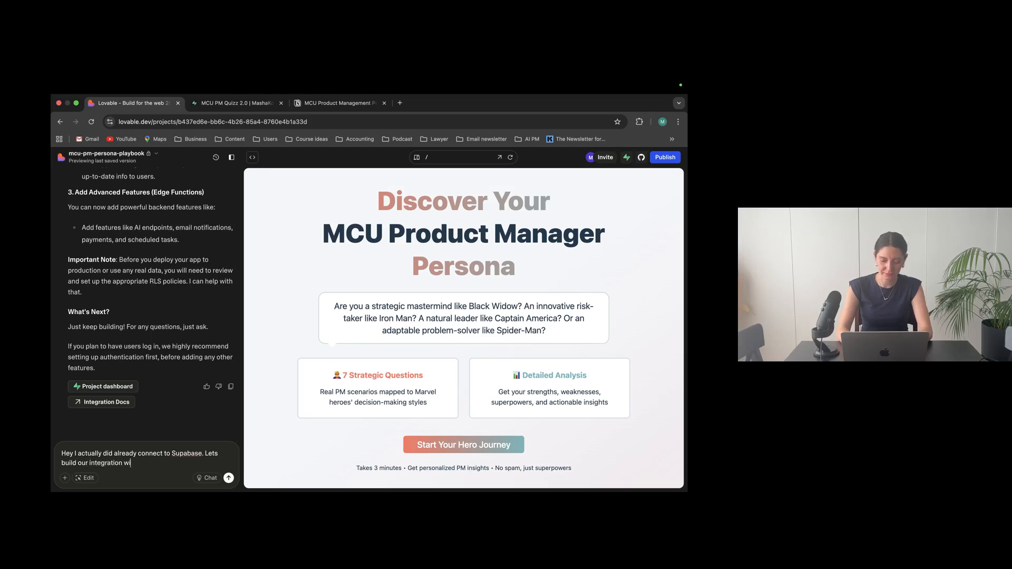
pyautogui.press('Return')
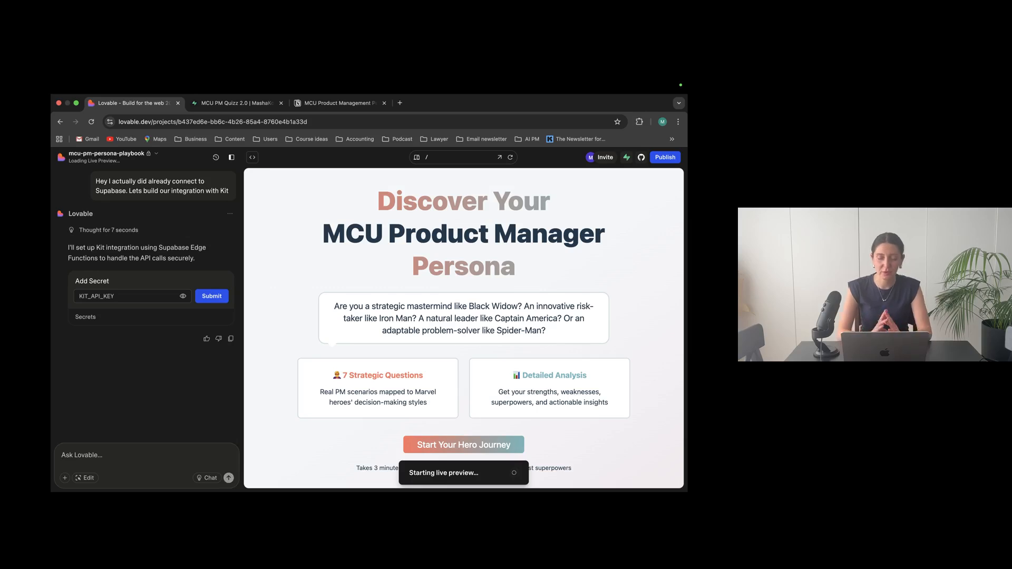
pyautogui.hotkey('ctrl', 'Left')
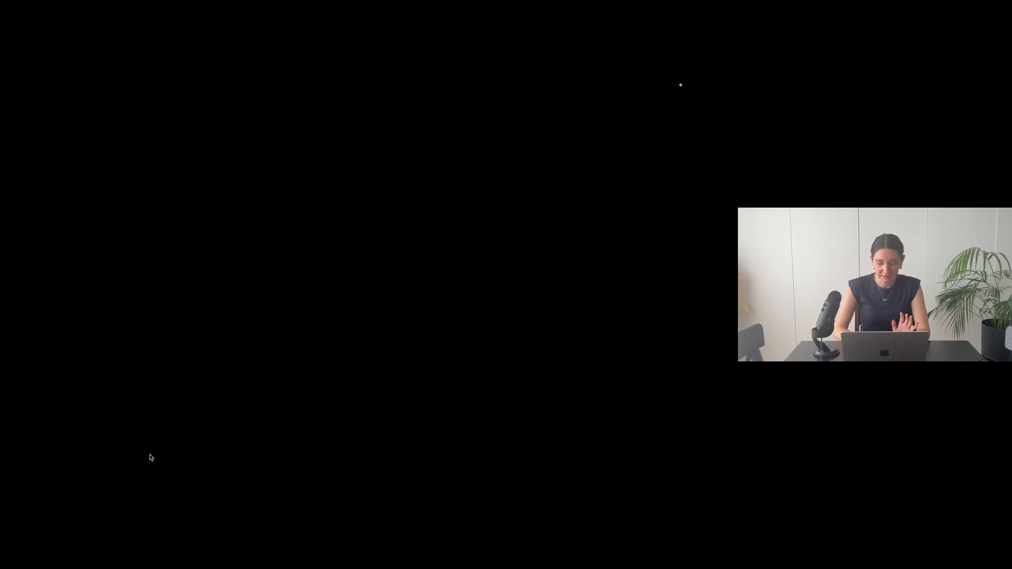